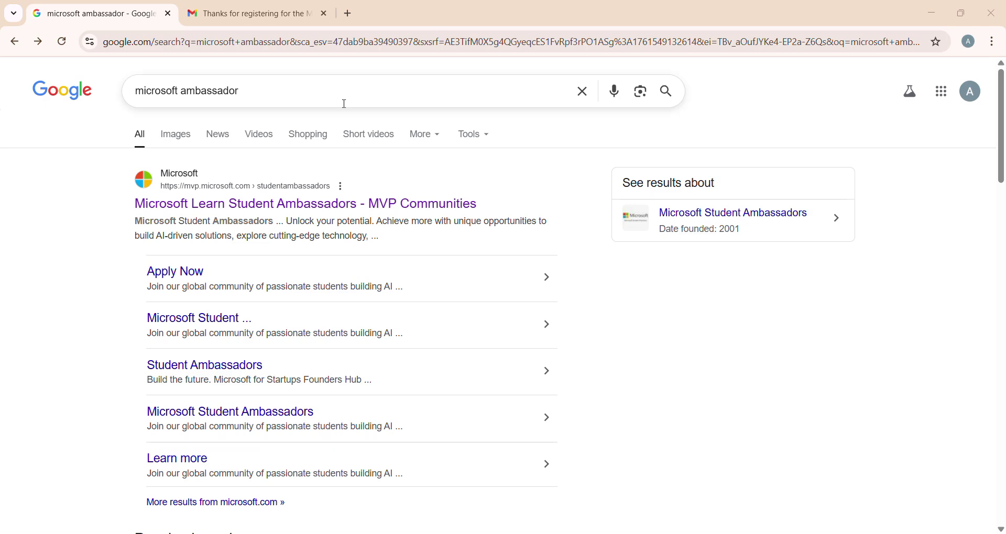
Open the Student Ambassadors MVP Communities page and choose Get Started
left_click(291, 205)
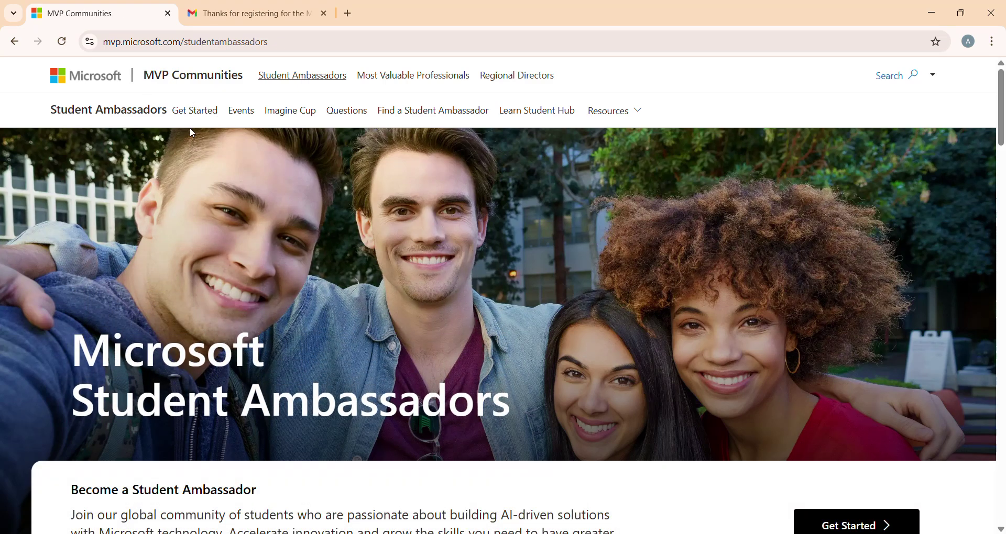
scroll(191, 132, "down", 3)
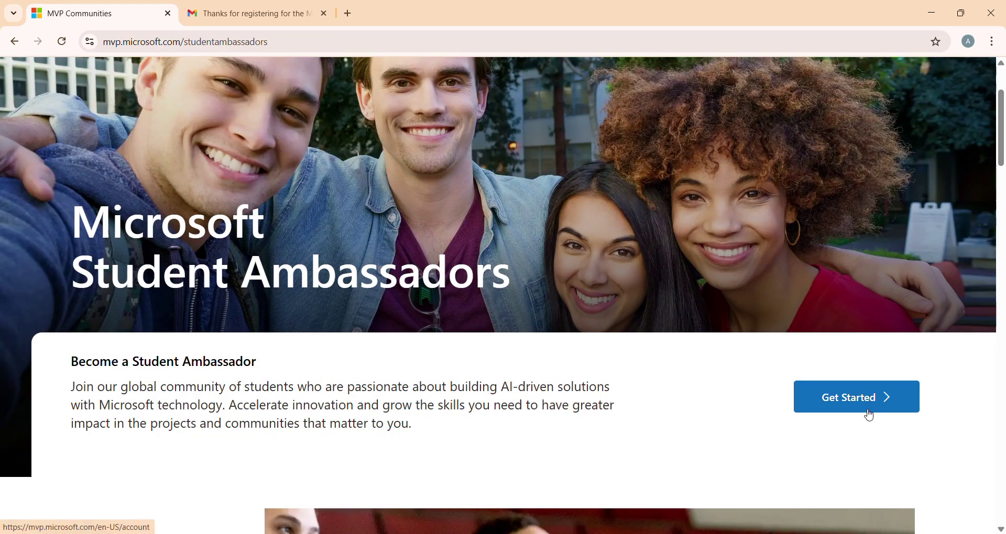
left_click(862, 411)
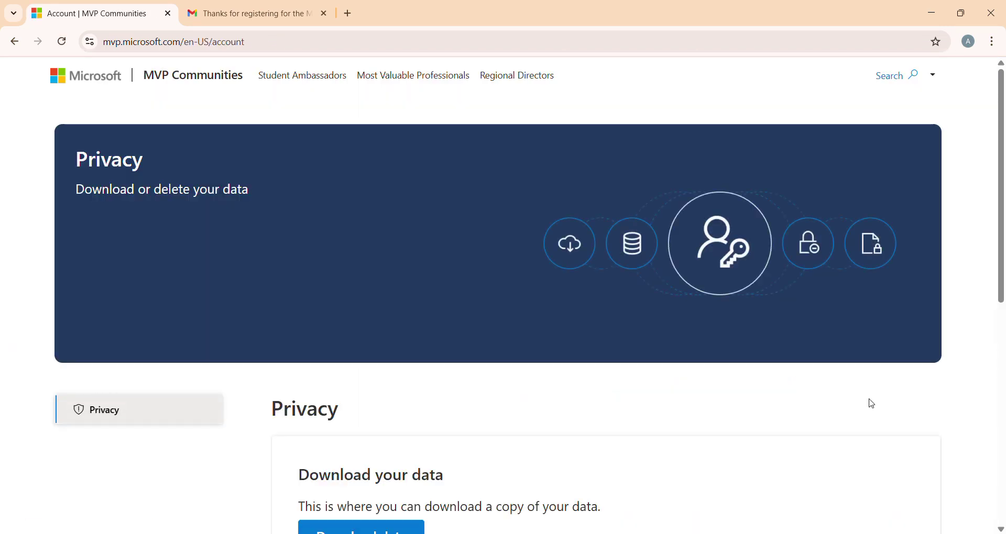
View the Registration Status page showing the Oct 26, 2025 Student Ambassadors registration Under Review
scroll(872, 404, "down", 1)
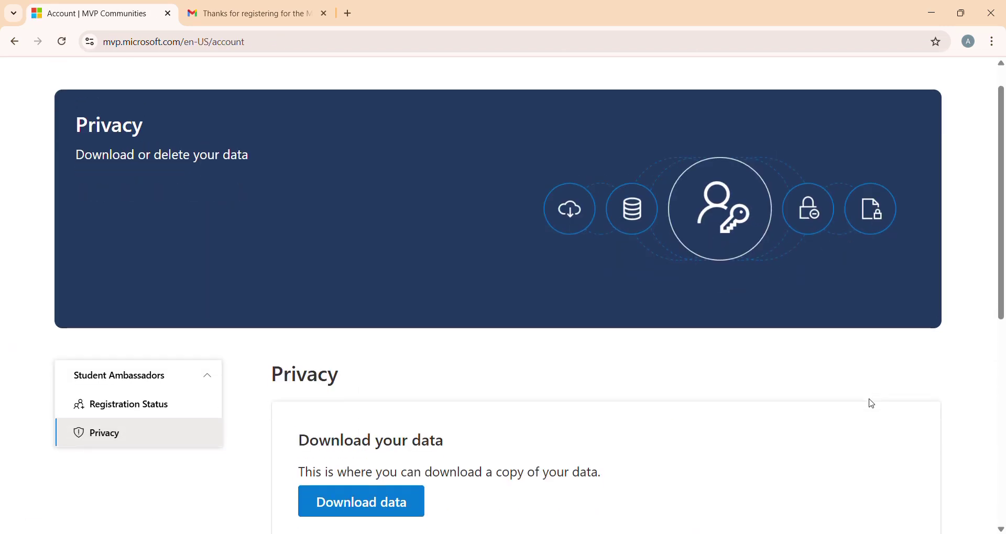
scroll(508, 380, "down", 2)
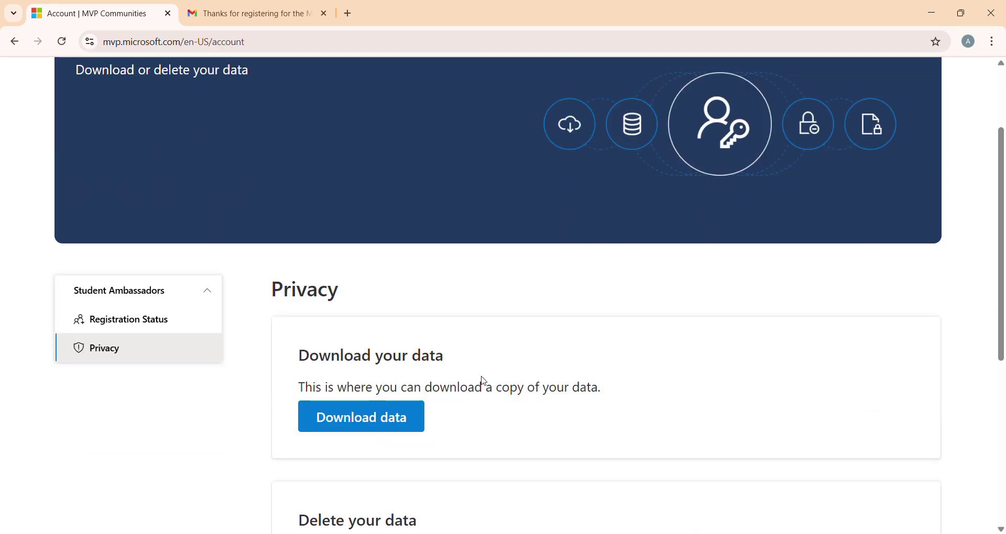
left_click(131, 330)
scroll(376, 428, "down", 2)
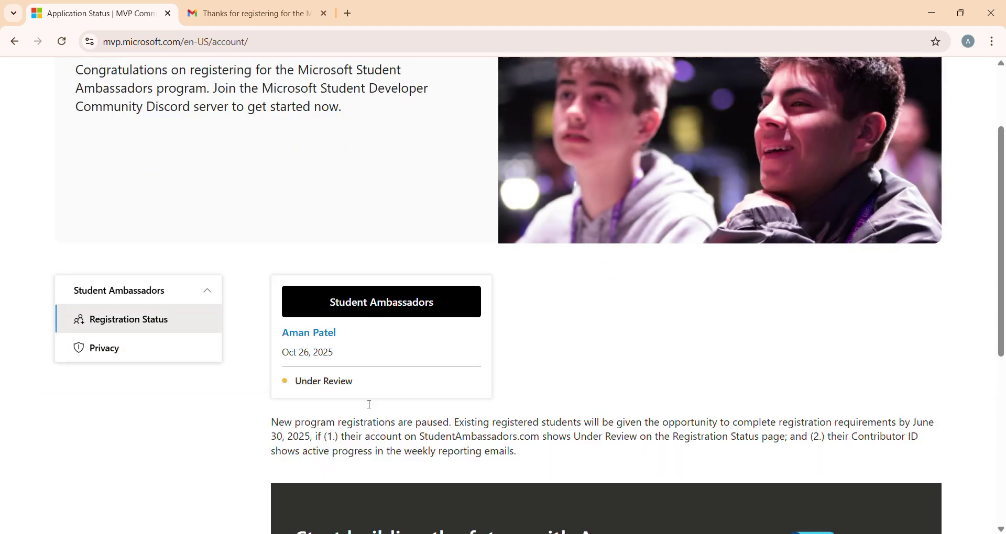
scroll(362, 312, "up", 1)
scroll(364, 314, "up", 1)
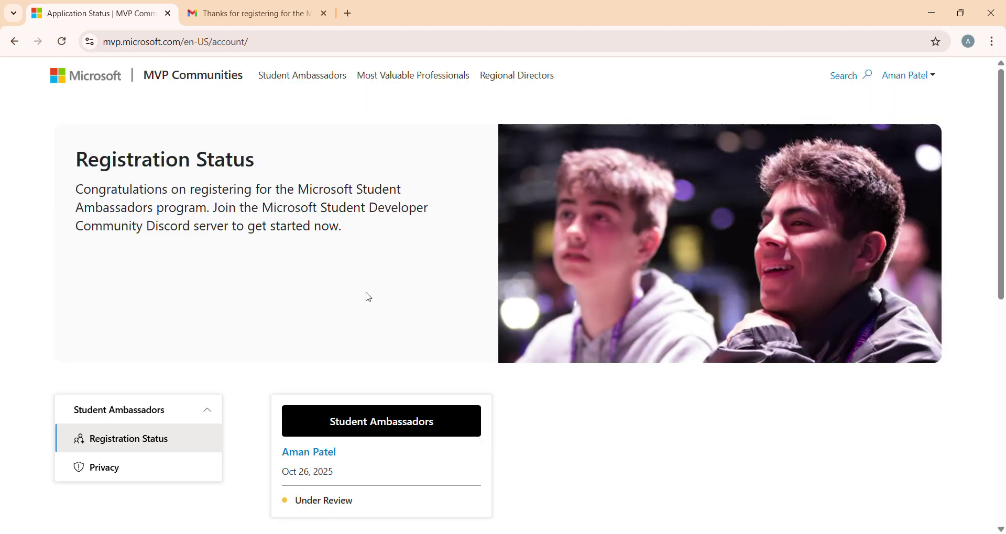
key("alt+Tab")
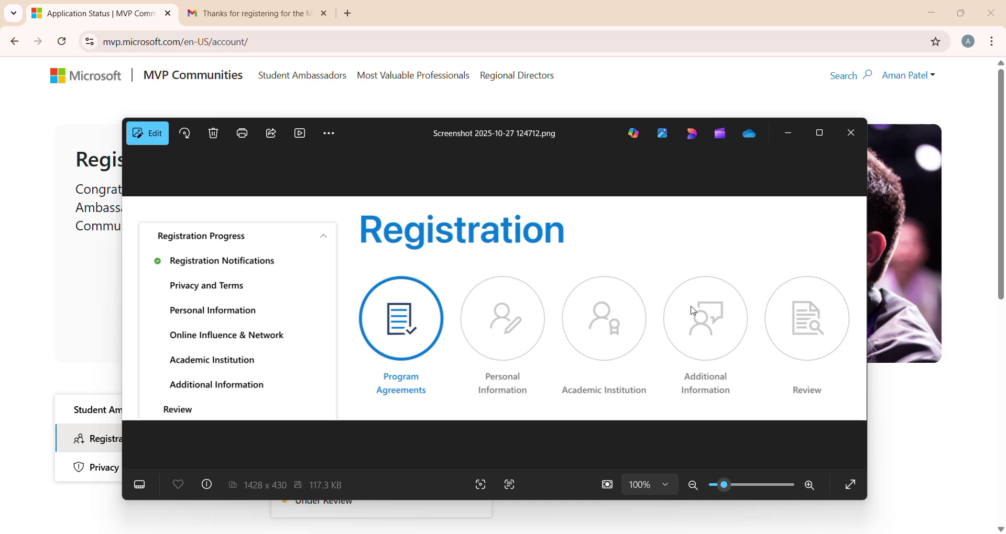
left_click(853, 134)
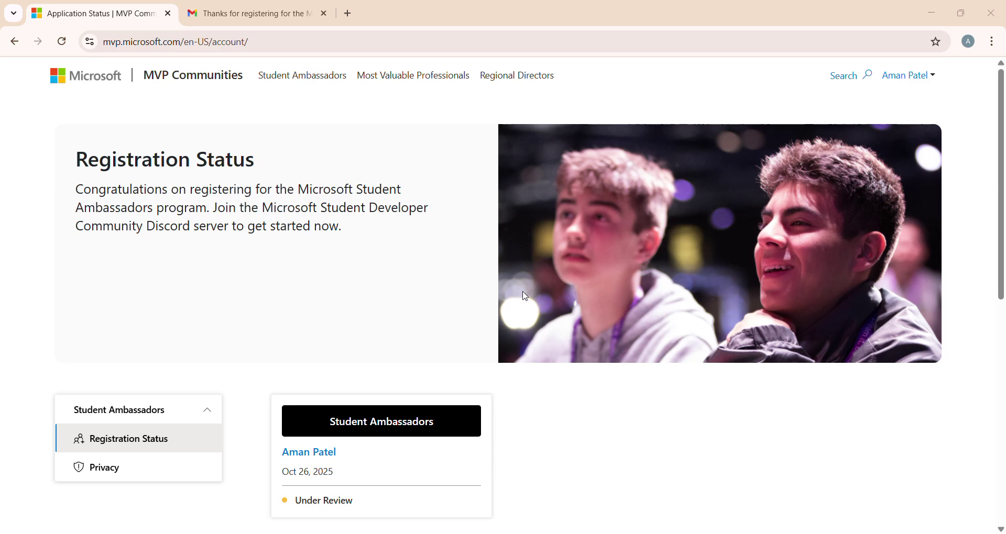
Read the 'Thanks for registering for the Microsoft Student Ambassadors program' email and its Discord invitation
left_click(254, 13)
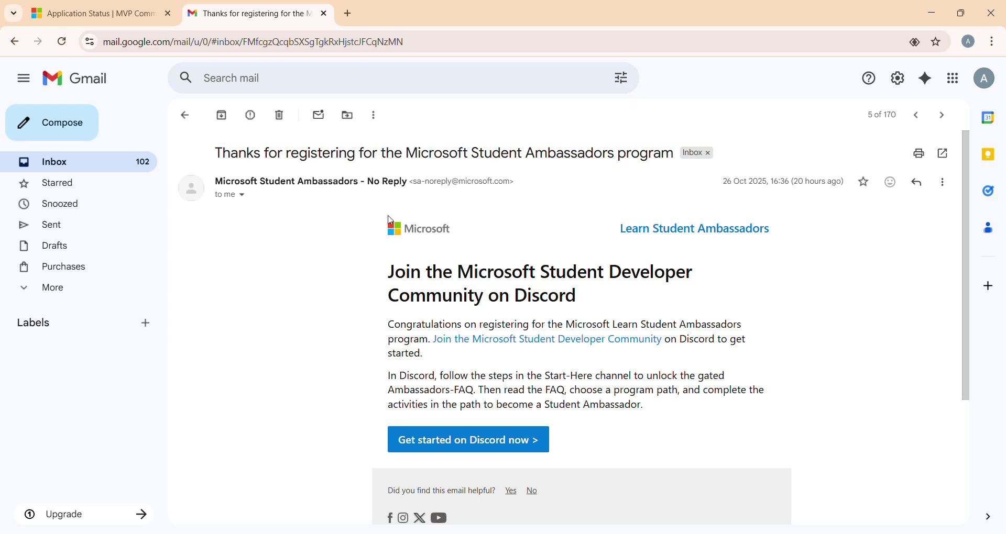
scroll(506, 354, "down", 1)
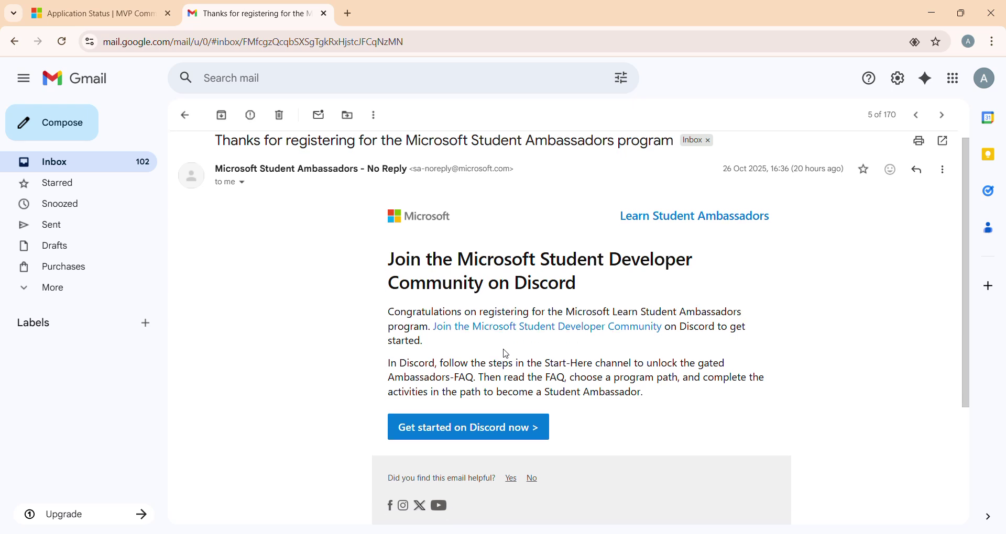
scroll(507, 355, "down", 1)
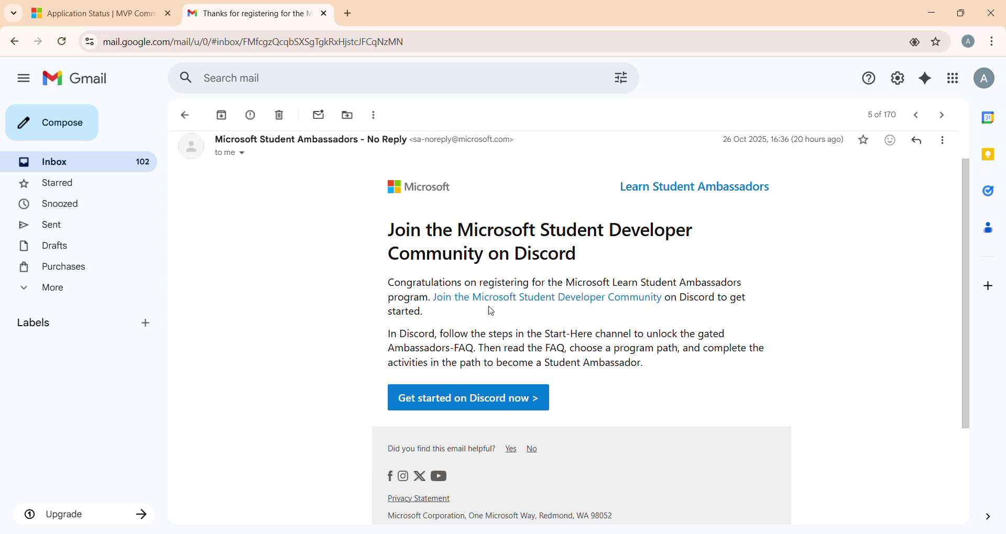
Join the Microsoft Student Developer Community server from the email link, accepting the invite and passing the captcha
left_click(442, 411)
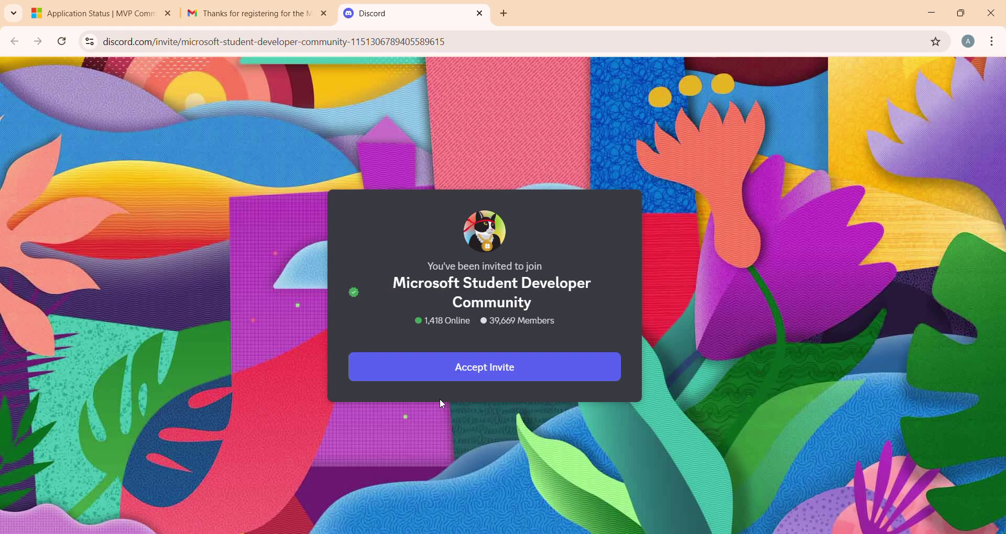
left_click(464, 370)
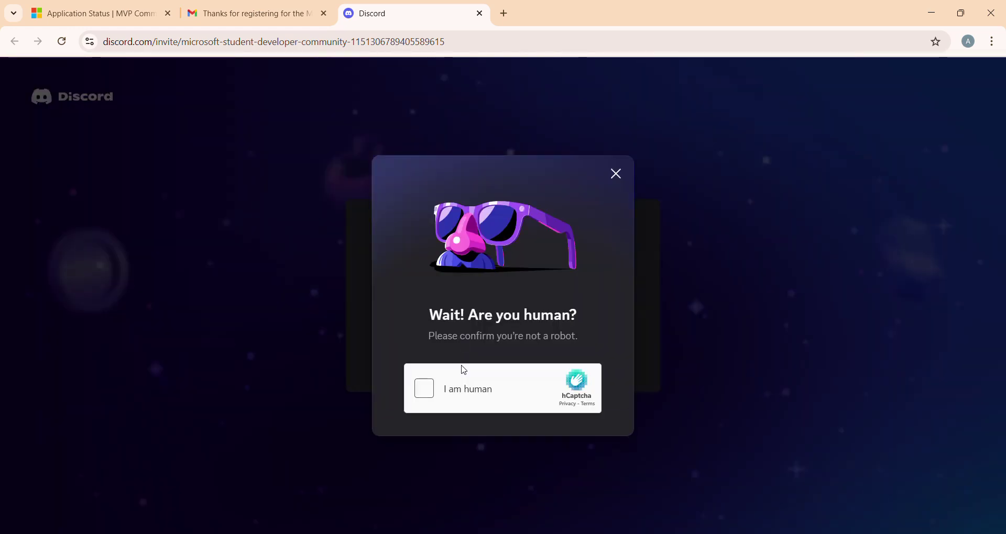
left_click(437, 387)
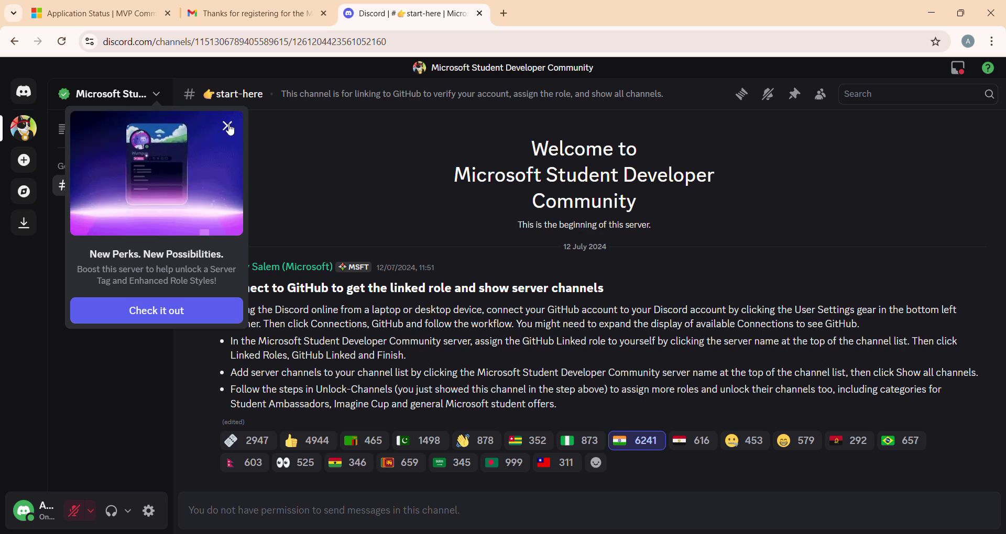
Close the Boost perks popup and go to User Settings on the My Account page
left_click(227, 127)
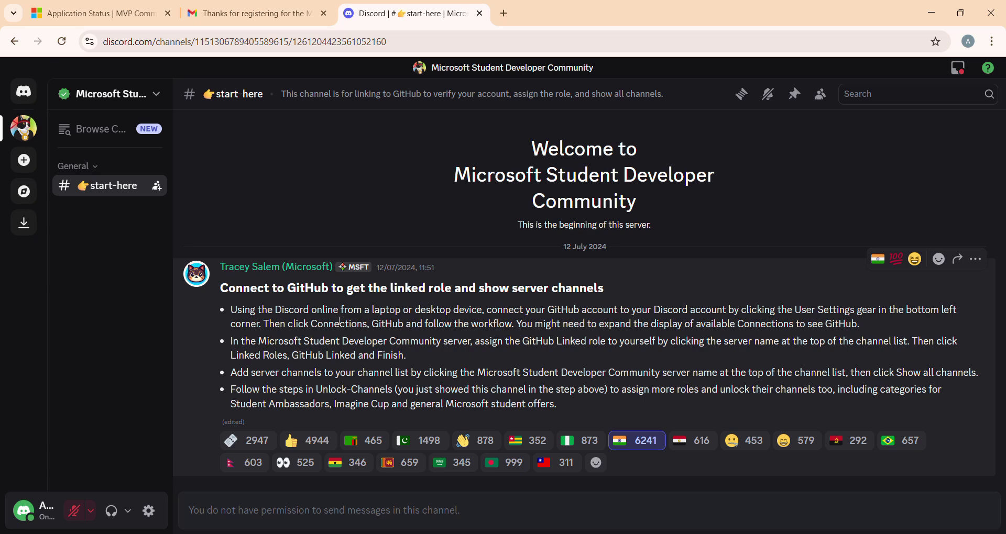
left_click(149, 511)
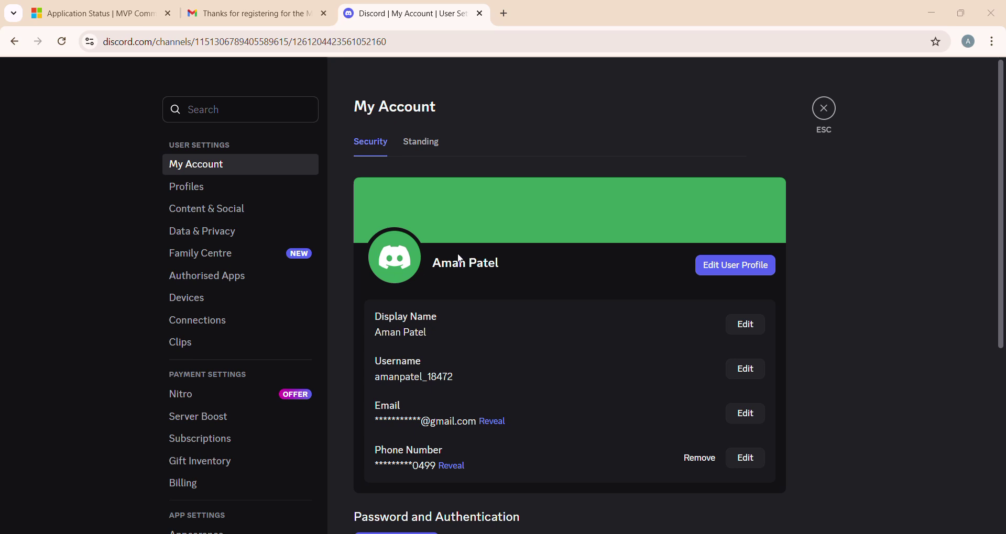
Connect a GitHub account under Connections, shown on the profile, and close the authorization window
scroll(417, 294, "down", 1)
scroll(417, 297, "up", 1)
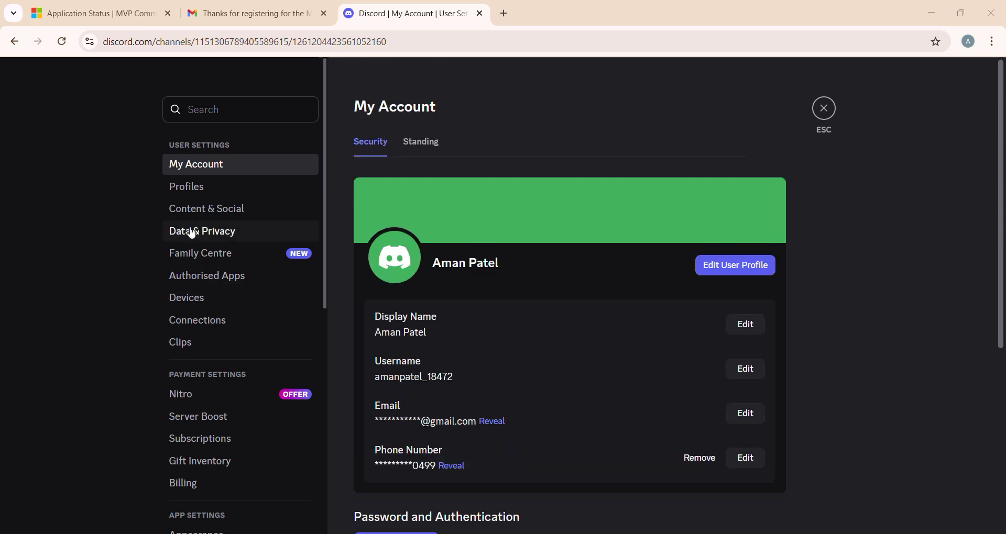
left_click(209, 322)
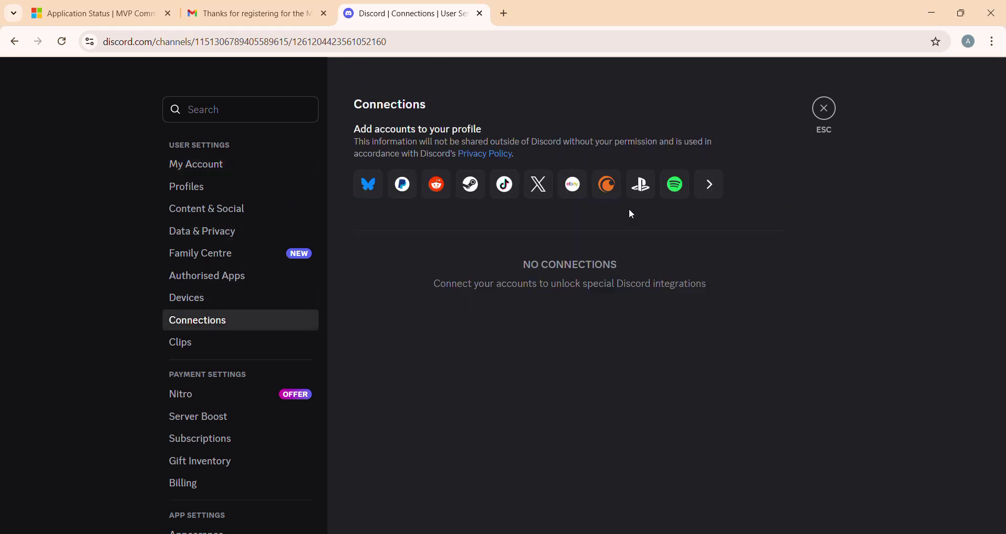
left_click(712, 195)
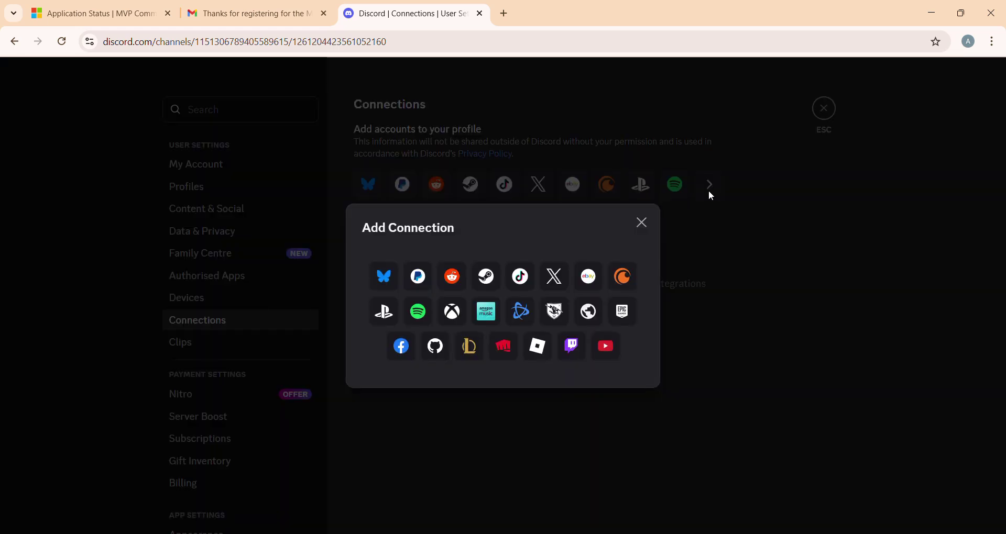
left_click(436, 347)
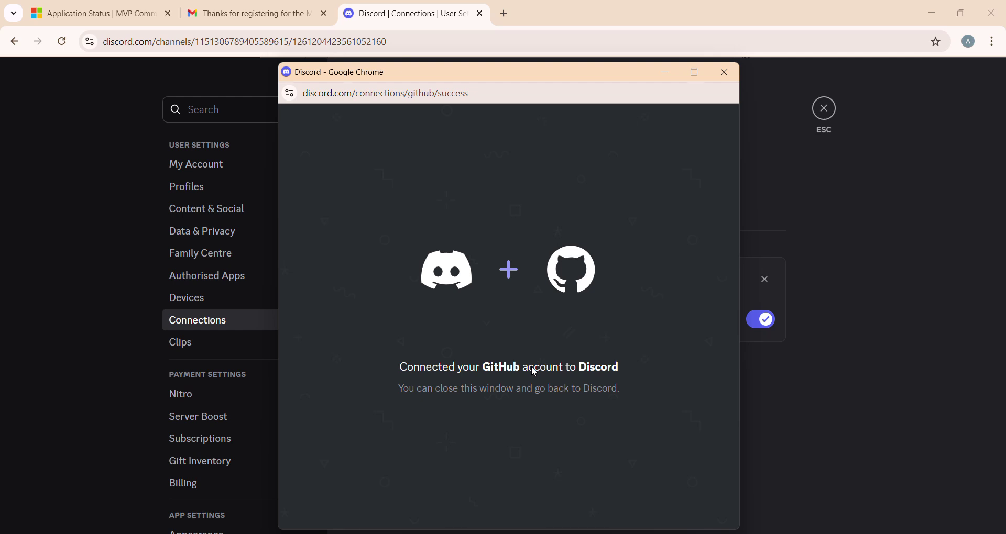
left_click(721, 72)
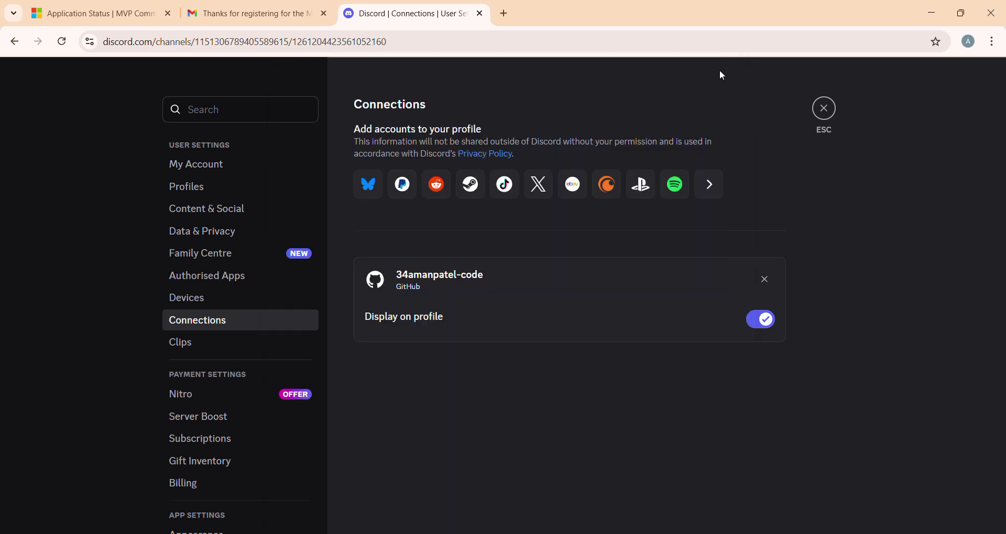
Claim the GitHub Linked role through the server's Linked Roles, then widen the channel list
left_click(824, 109)
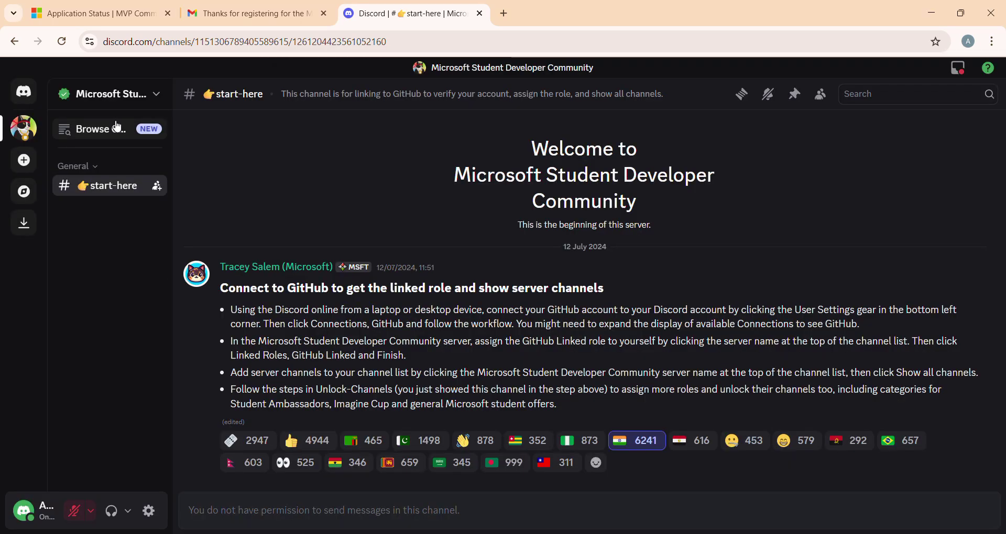
left_click(140, 99)
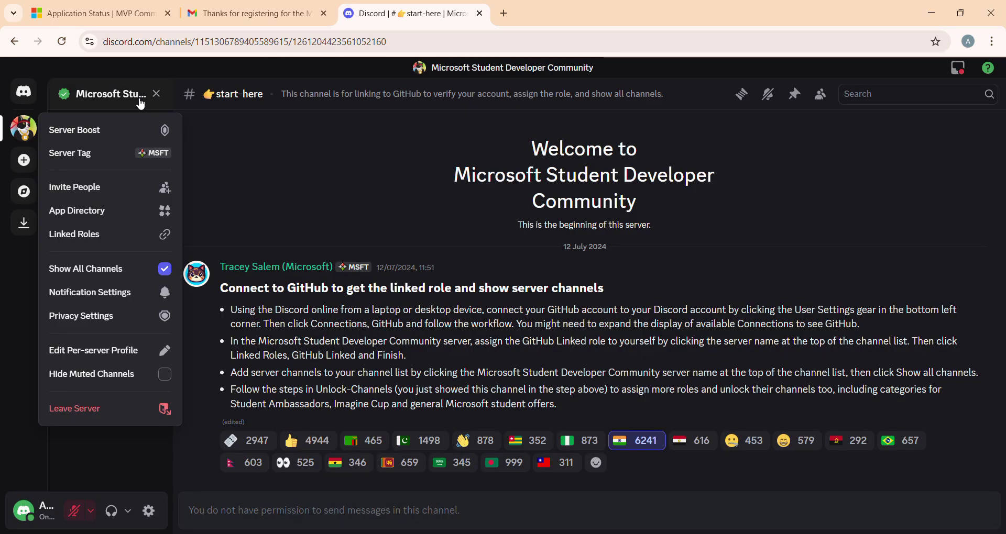
left_click(120, 234)
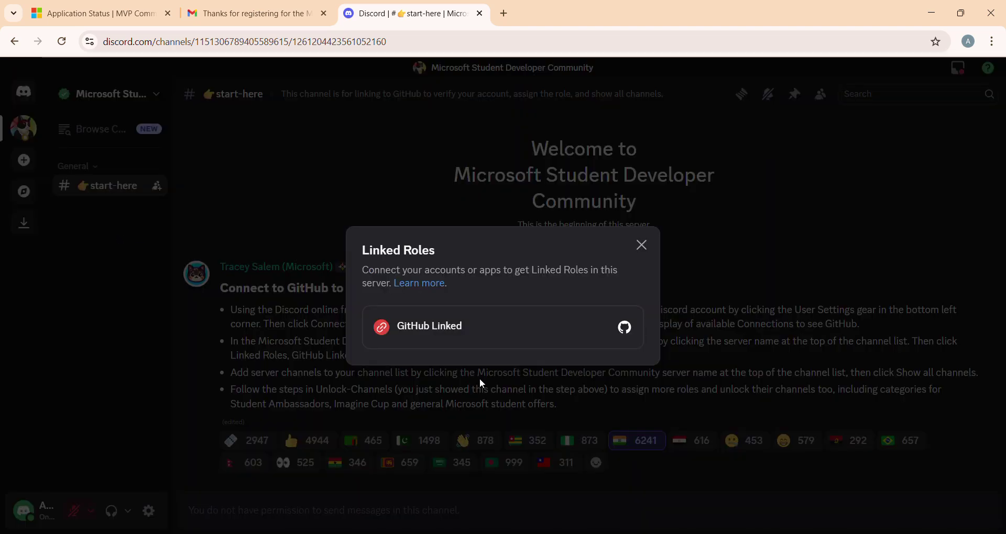
left_click(495, 335)
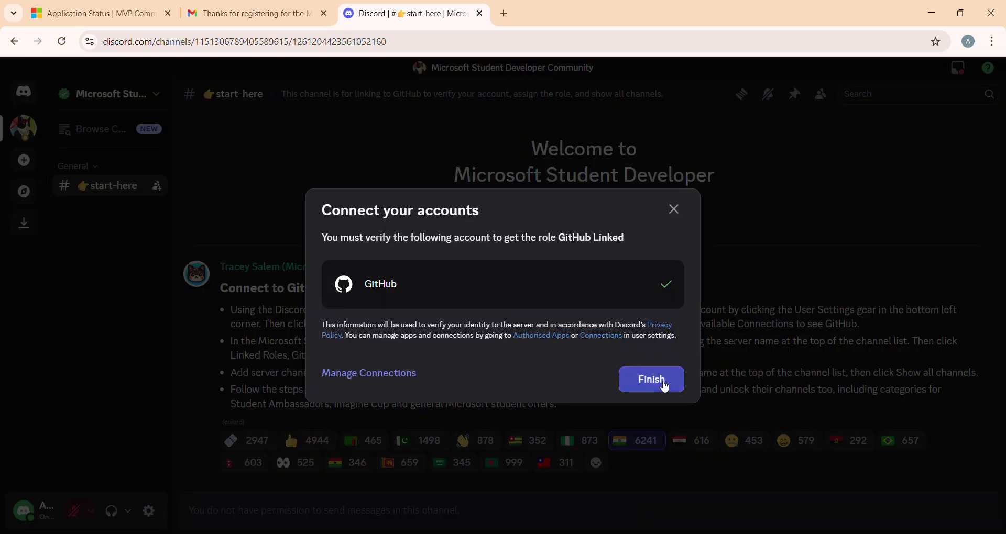
left_click(663, 382)
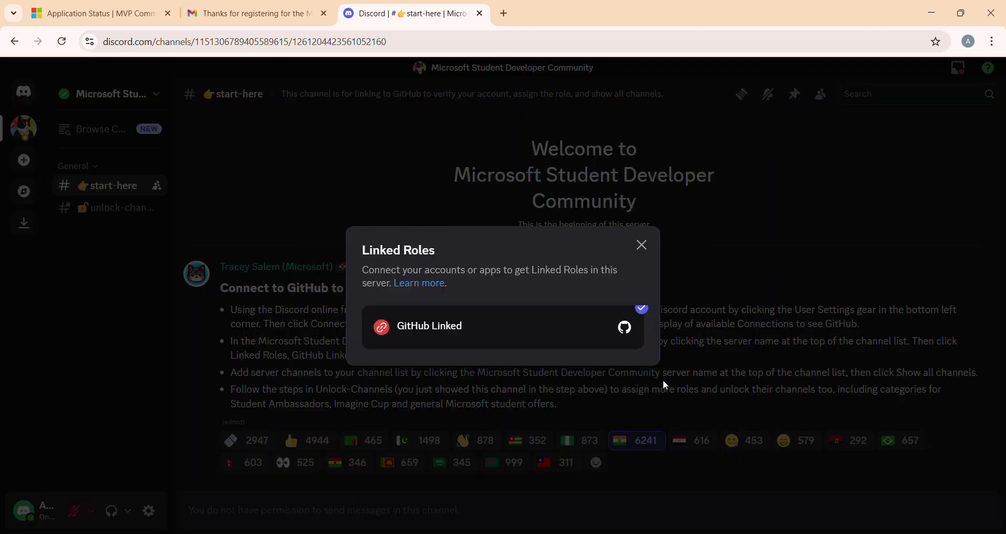
left_click(642, 246)
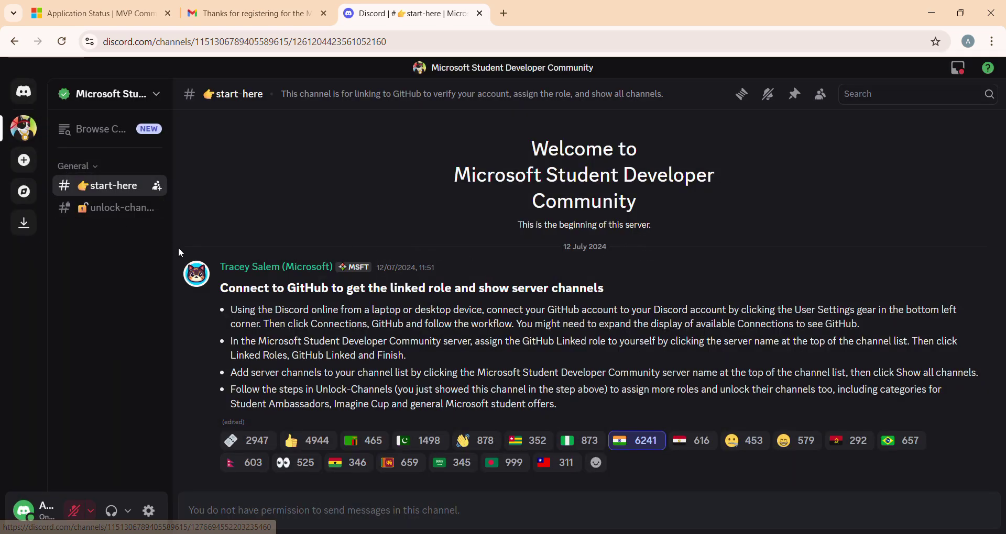
left_click_drag(172, 250, 204, 247)
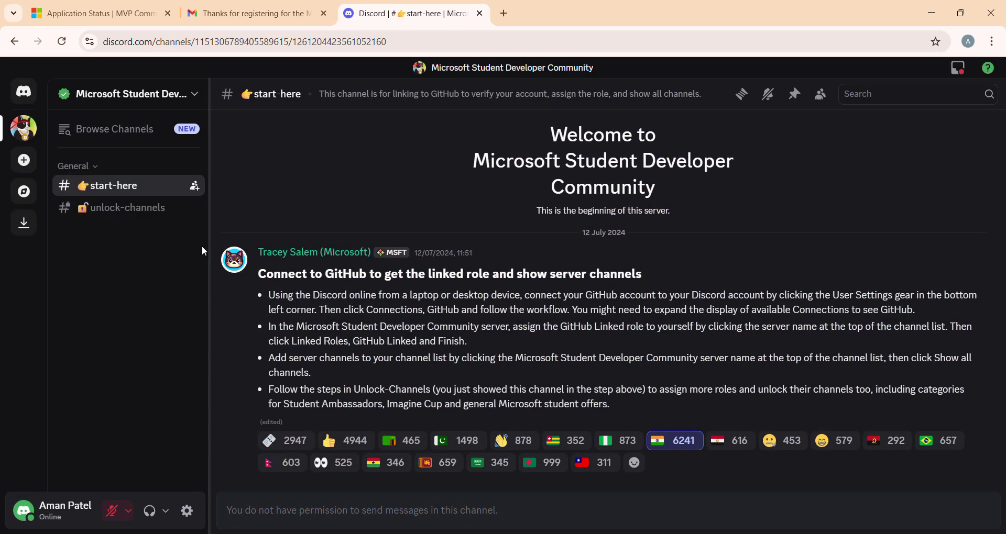
In #unlock-channels, add the Imagine Cup Competition and General Student Offers roles
left_click(151, 214)
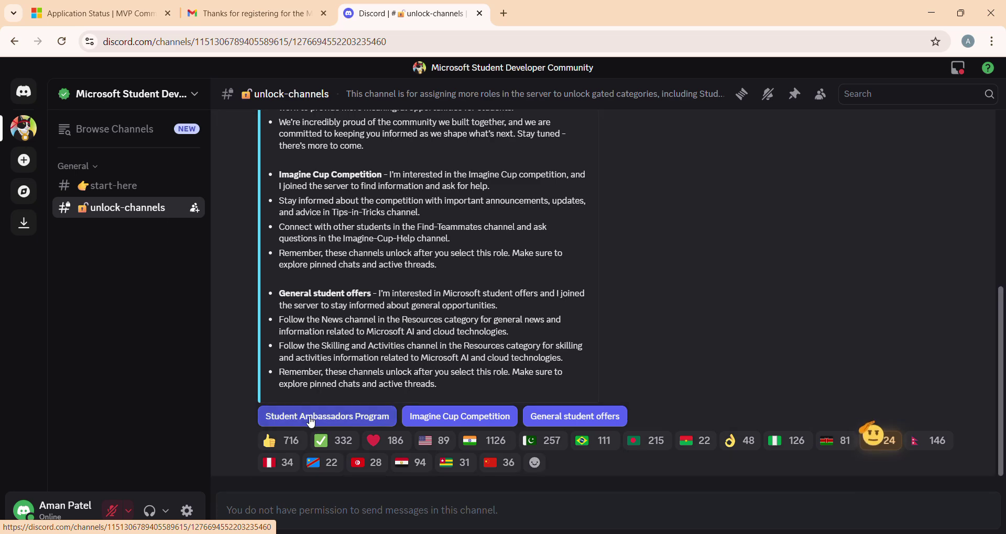
left_click(312, 419)
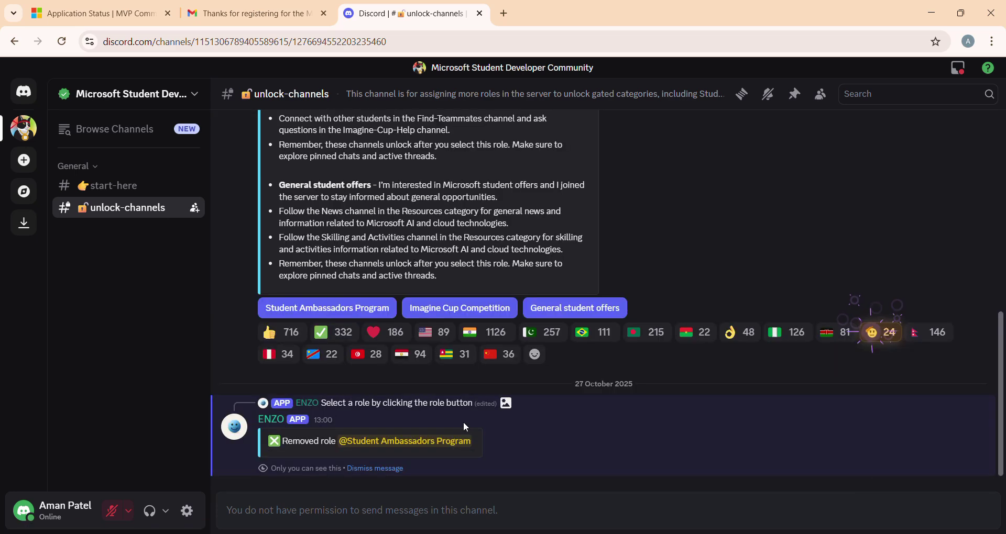
left_click(423, 309)
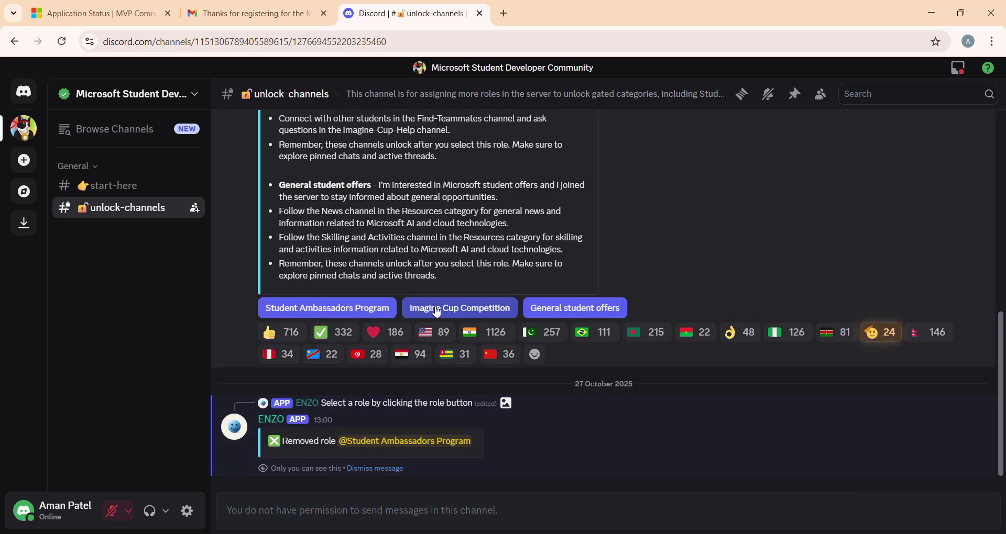
left_click(582, 220)
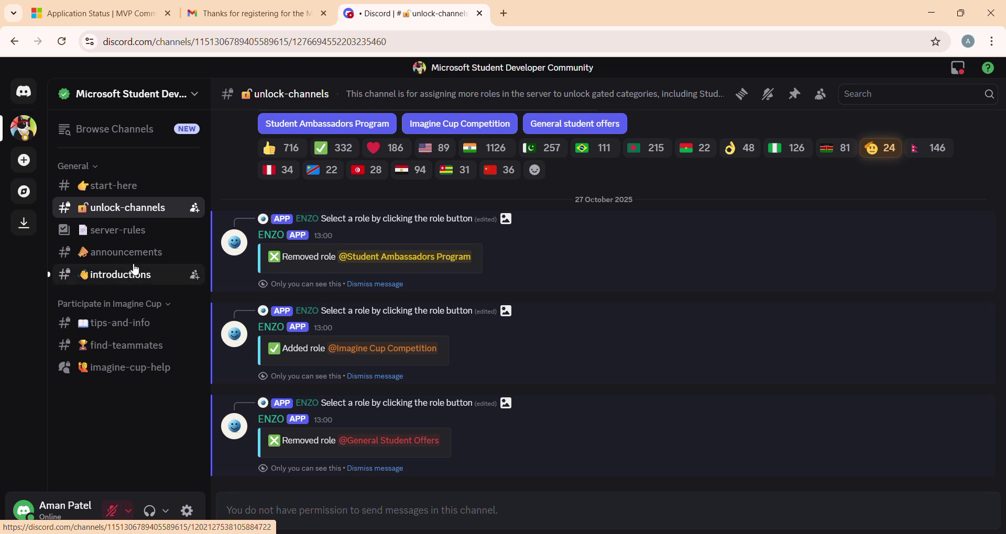
left_click(84, 166)
left_click(86, 167)
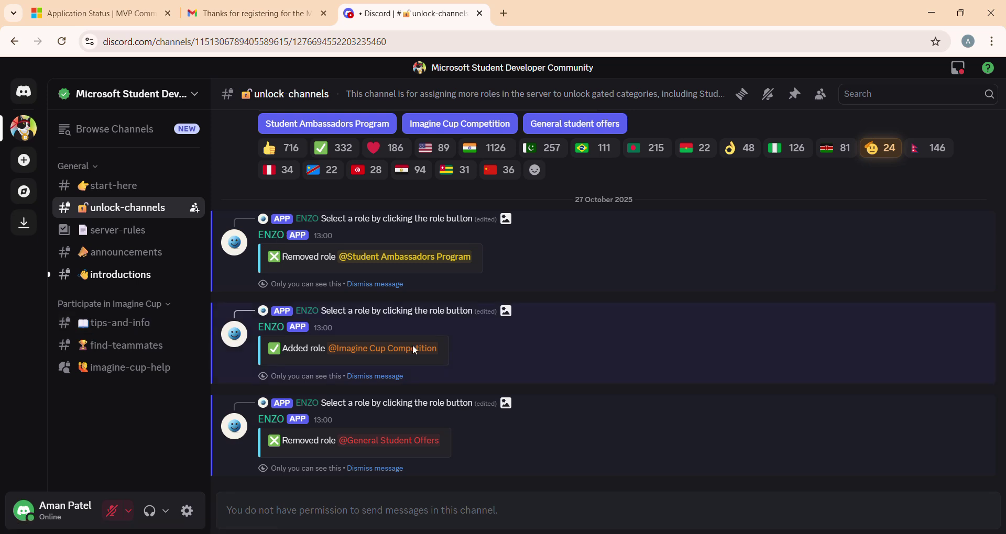
left_click(572, 125)
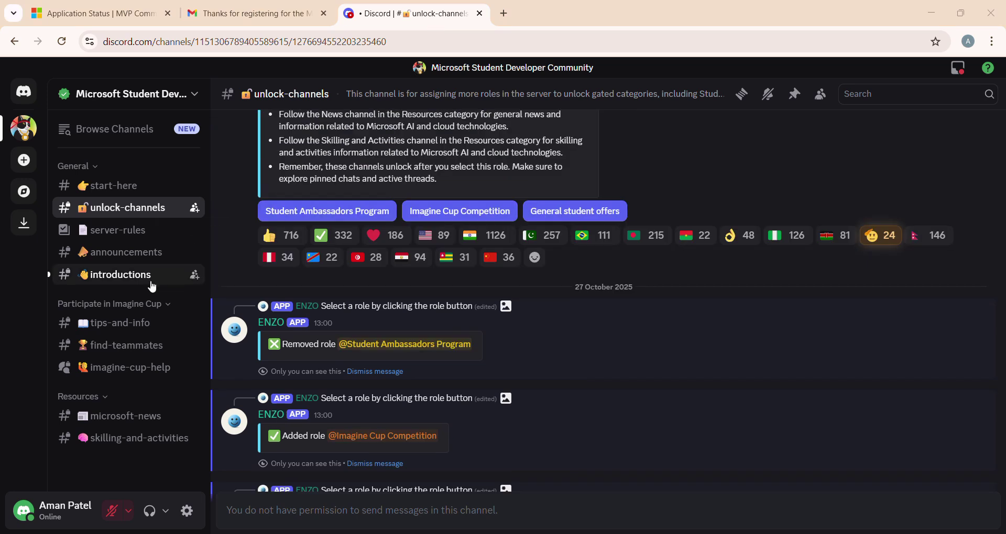
Add the Student Ambassadors Program role and confirm ENZO's Added role message
left_click(328, 215)
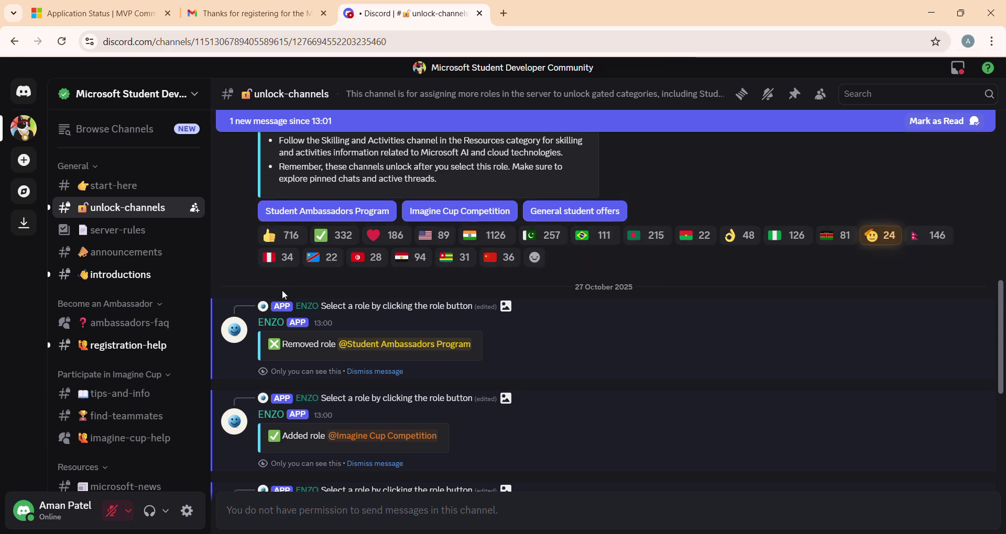
scroll(282, 294, "down", 5)
scroll(332, 319, "up", 7)
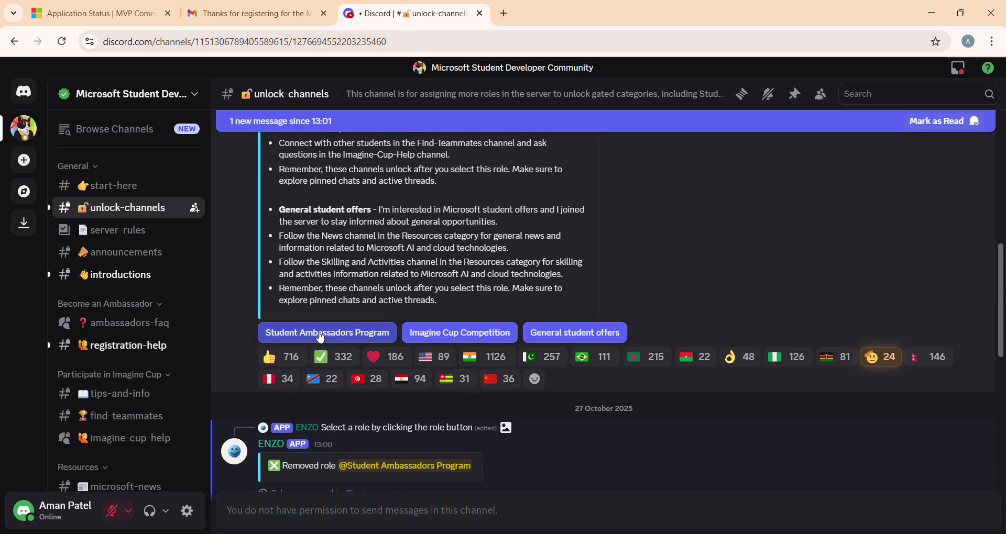
scroll(359, 377, "down", 3)
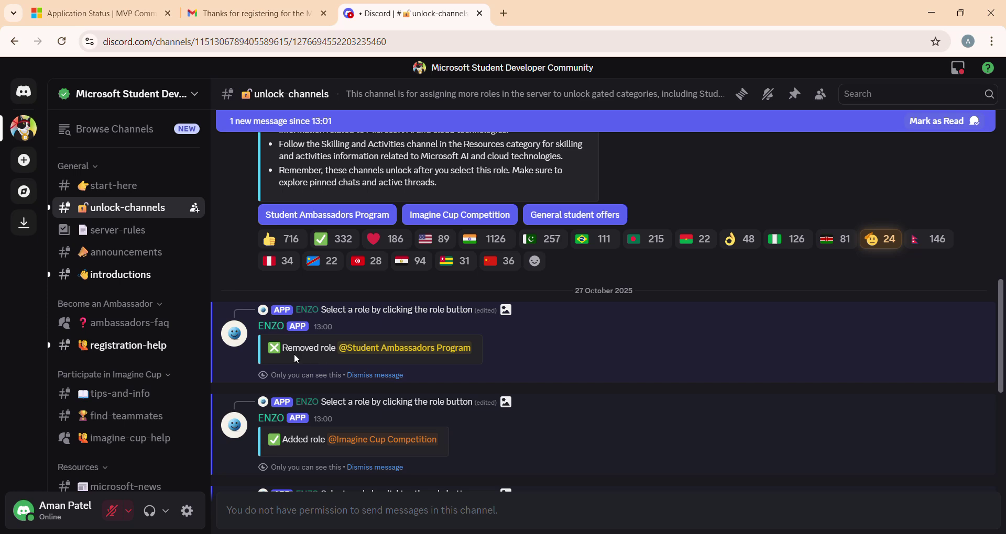
scroll(294, 353, "down", 3)
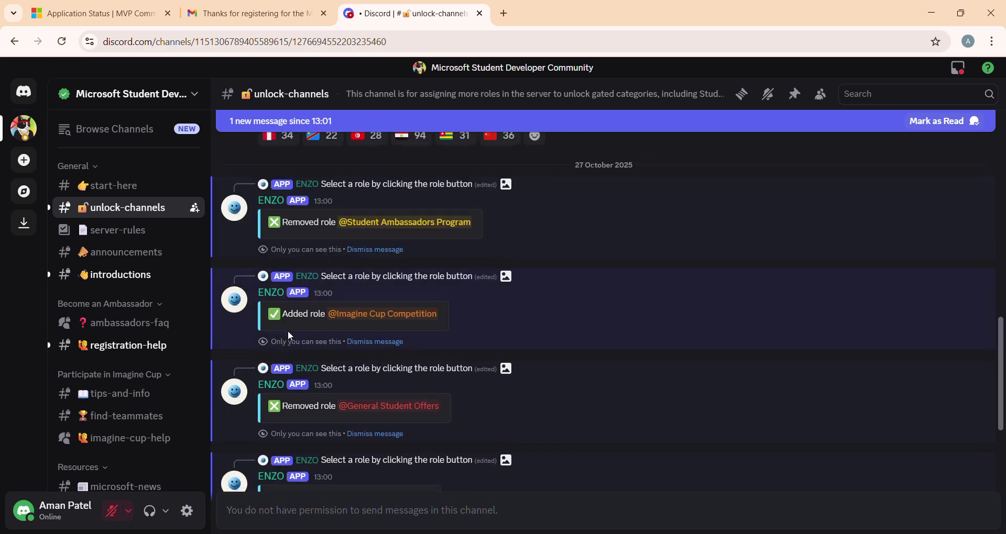
scroll(330, 320, "down", 1)
scroll(330, 320, "down", 3)
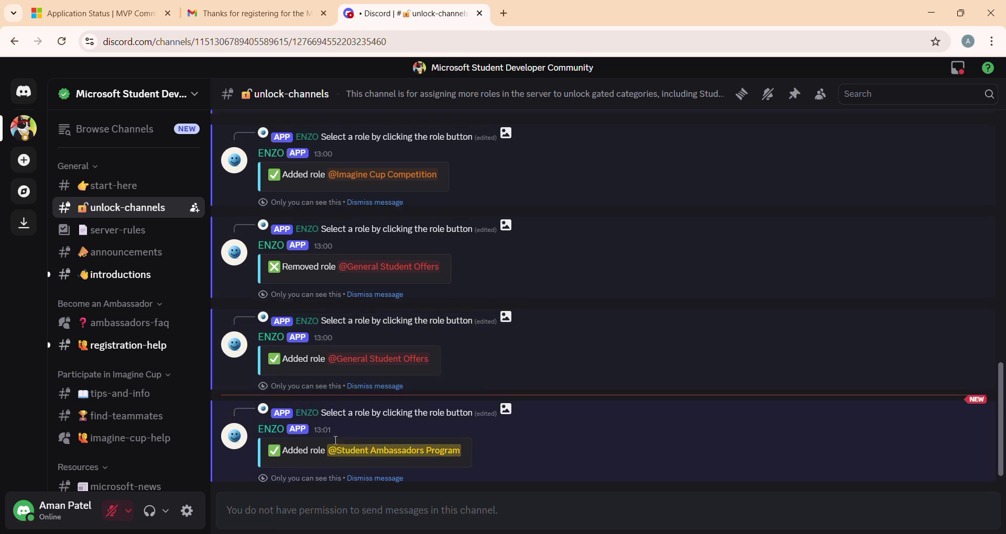
scroll(336, 440, "up", 6)
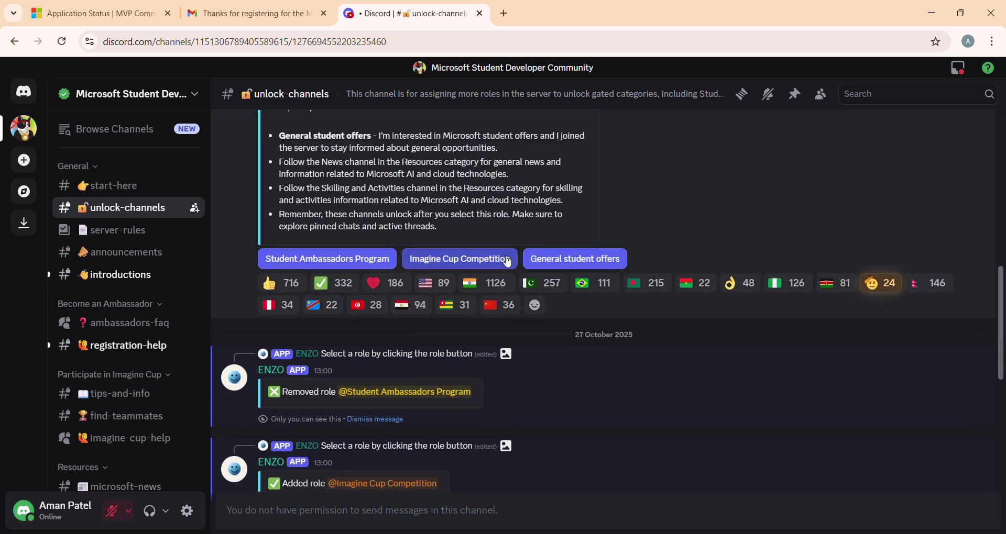
scroll(140, 344, "down", 1)
scroll(147, 236, "up", 1)
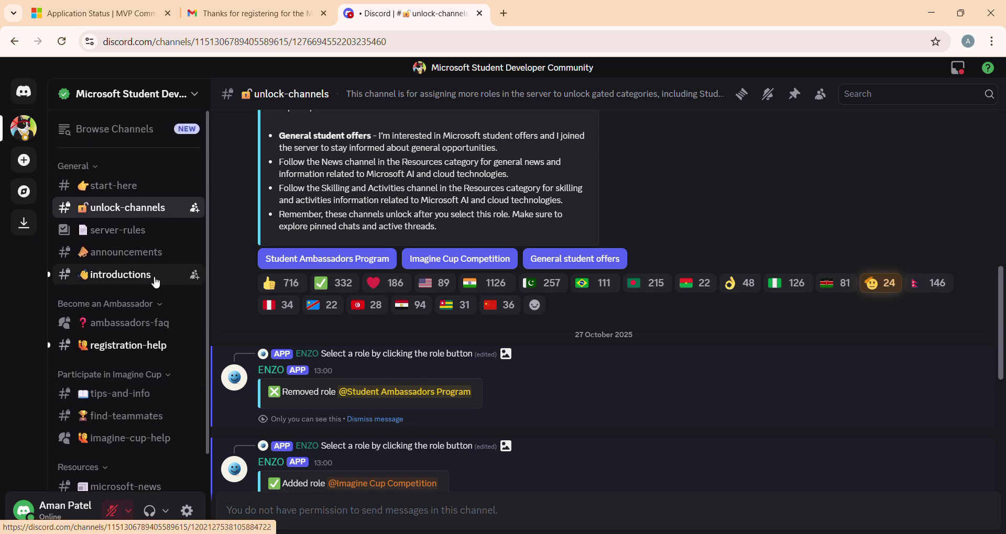
mouse_move(144, 334)
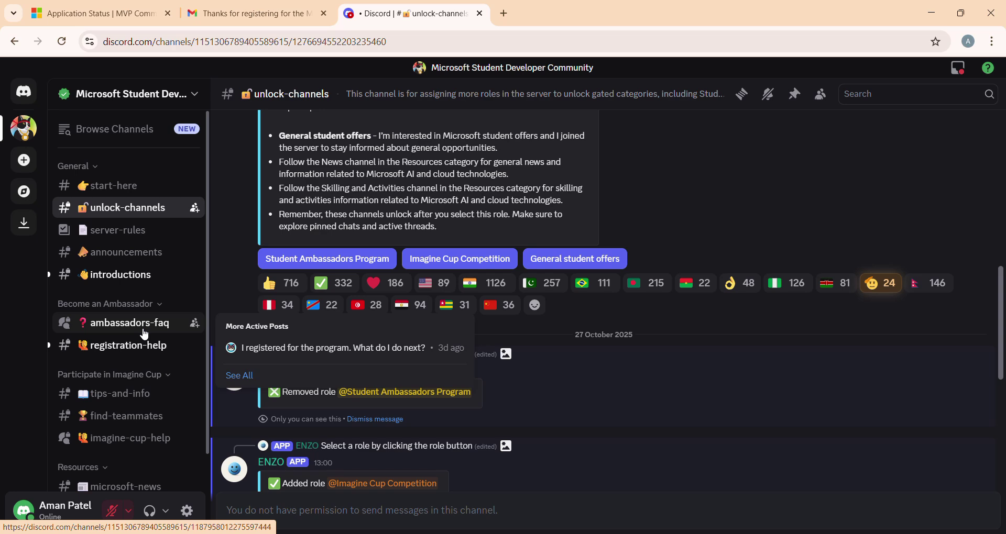
Go to #ambassadors-faq and open the post 'I registered for the program. What do I do next?'
left_click(135, 327)
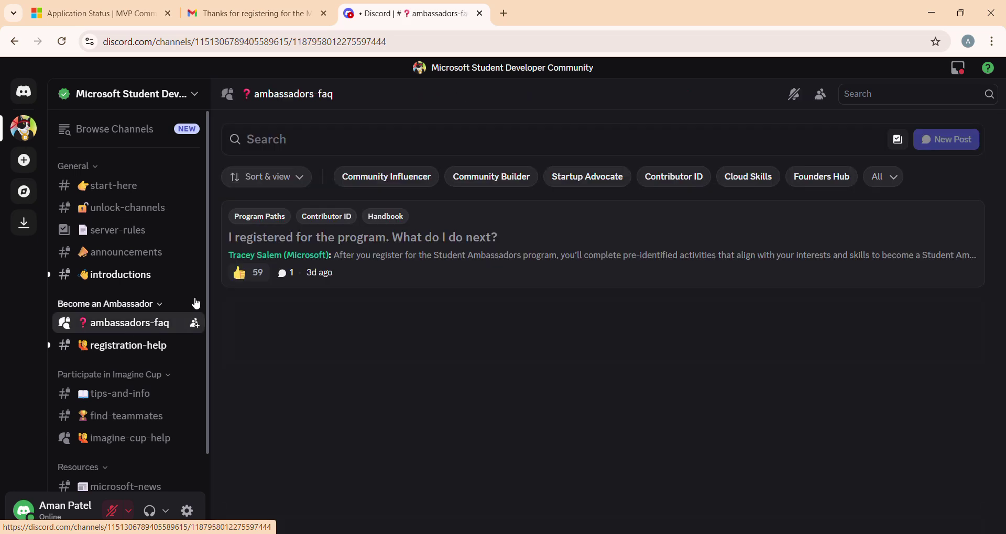
left_click(417, 260)
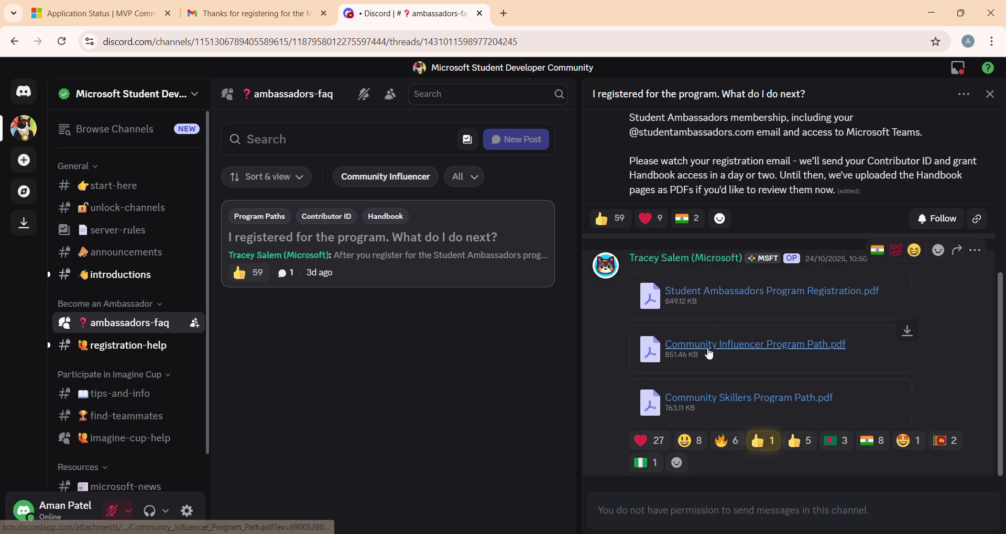